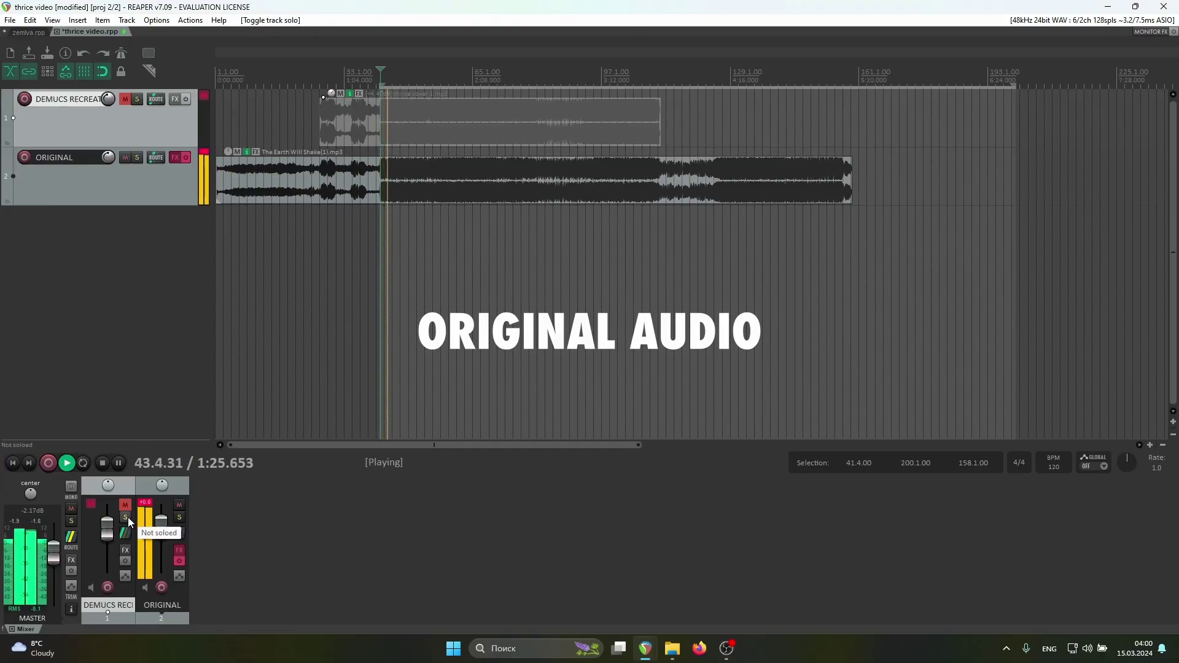
Repeatedly solo and unsolo the DEMUCS recreation track during playback to compare the rerecorded guitars with the ORIGINAL track
click(128, 517)
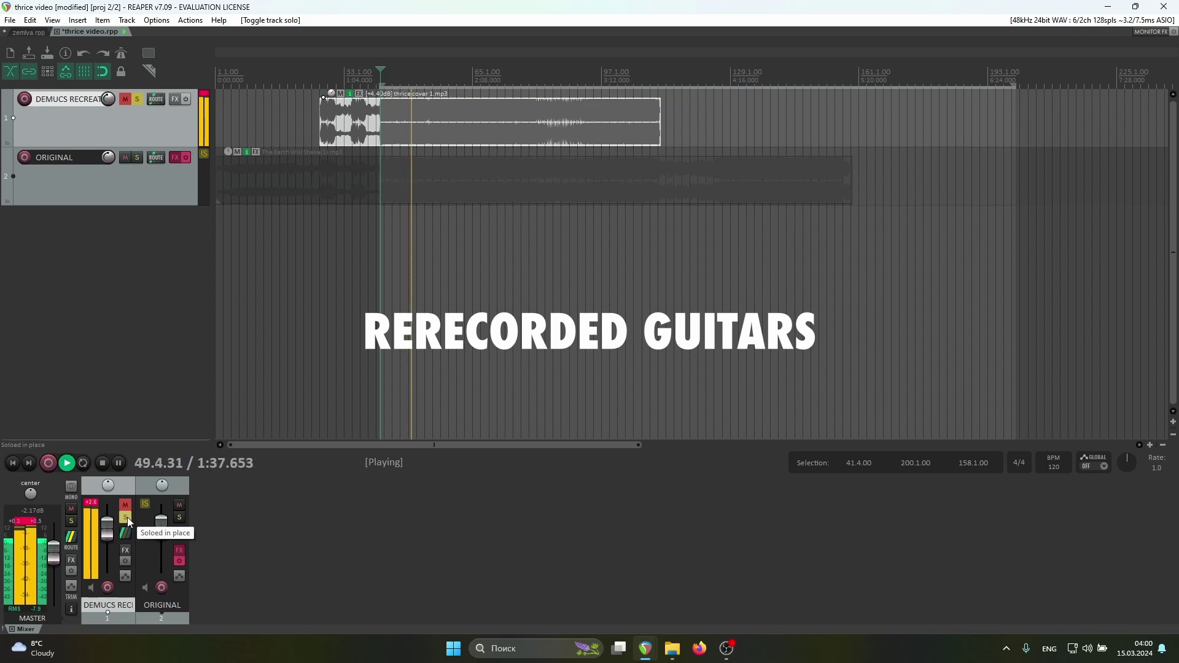
click(128, 517)
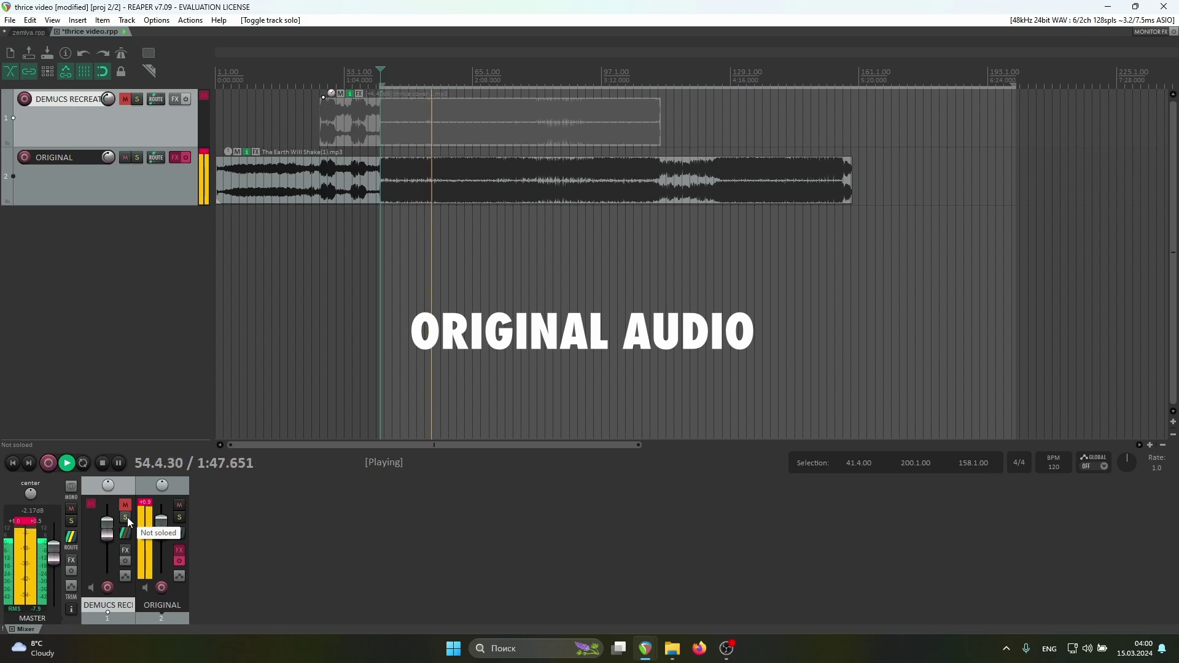
click(127, 517)
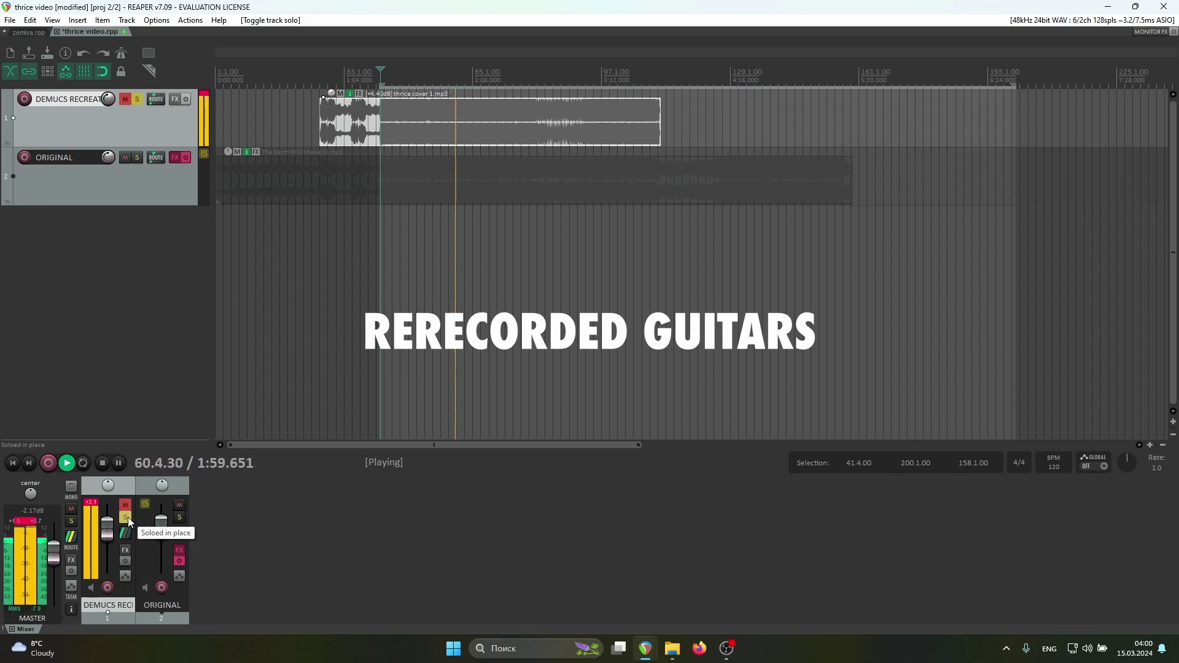
click(128, 517)
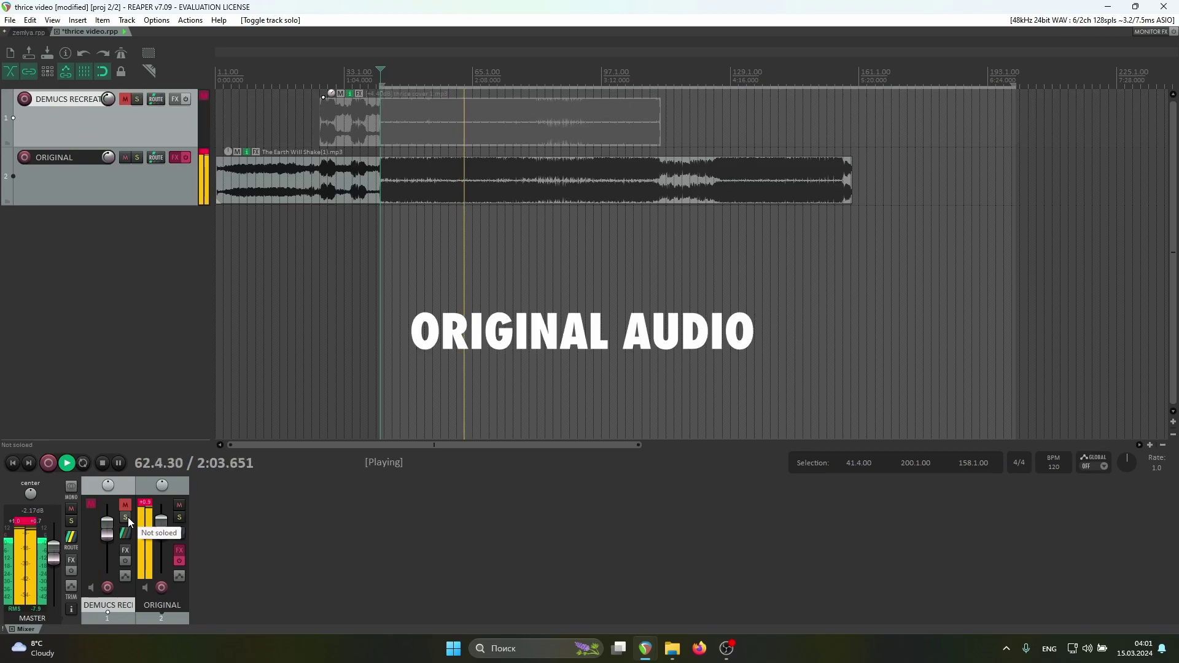
click(128, 517)
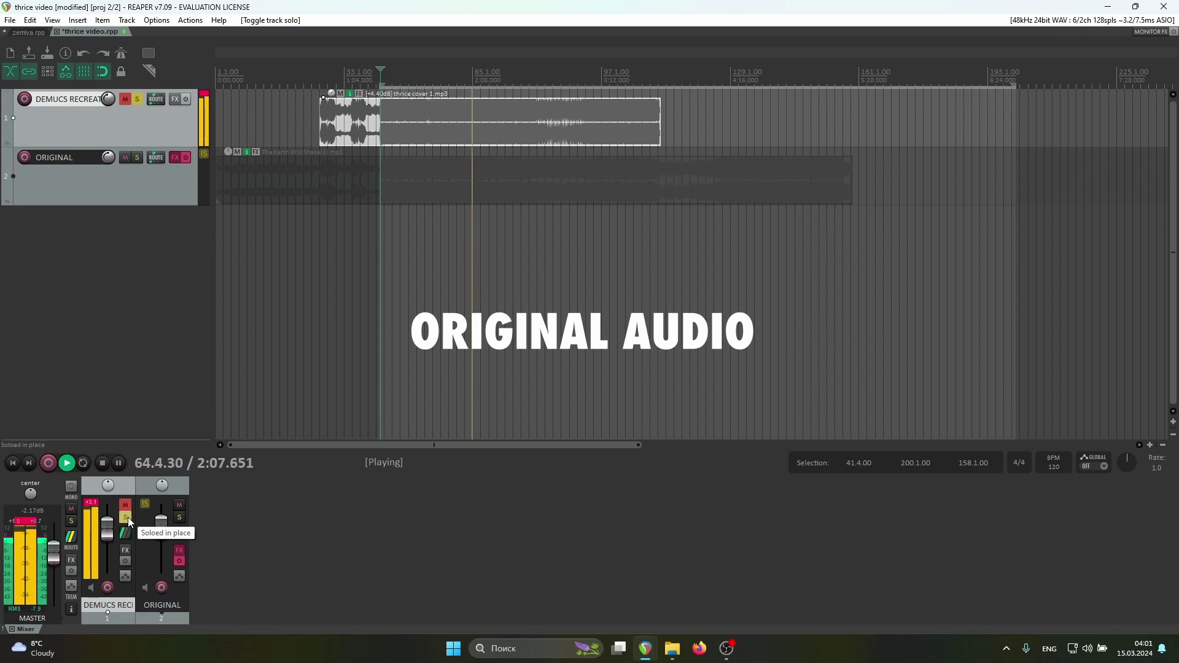
click(128, 517)
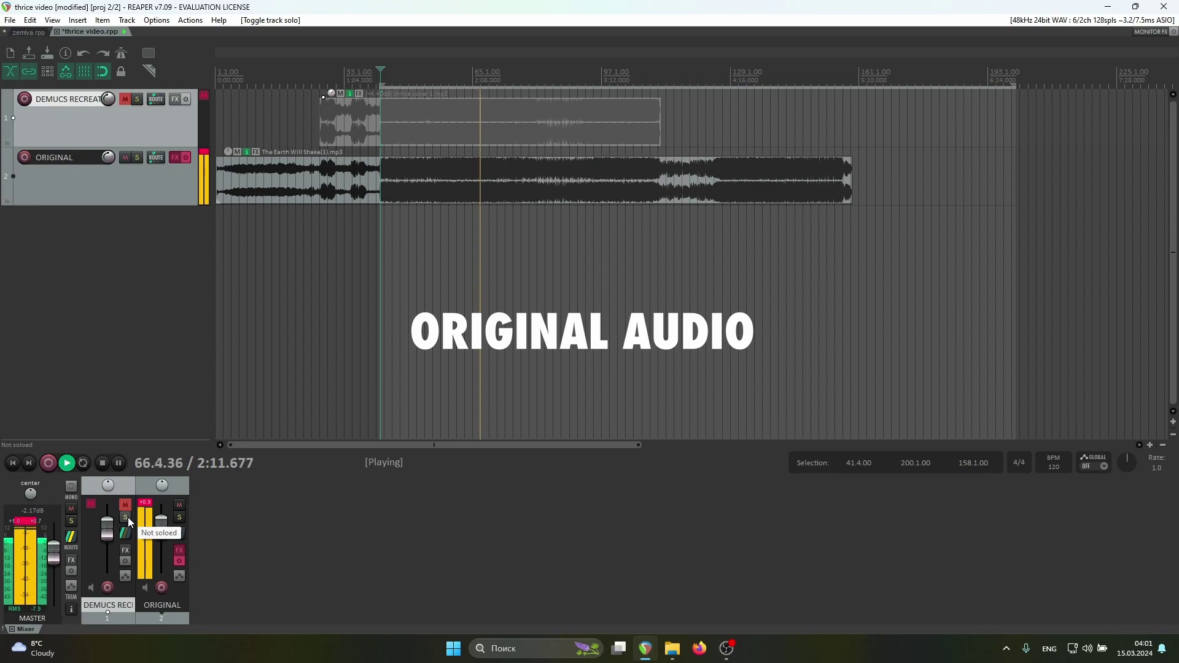
click(128, 516)
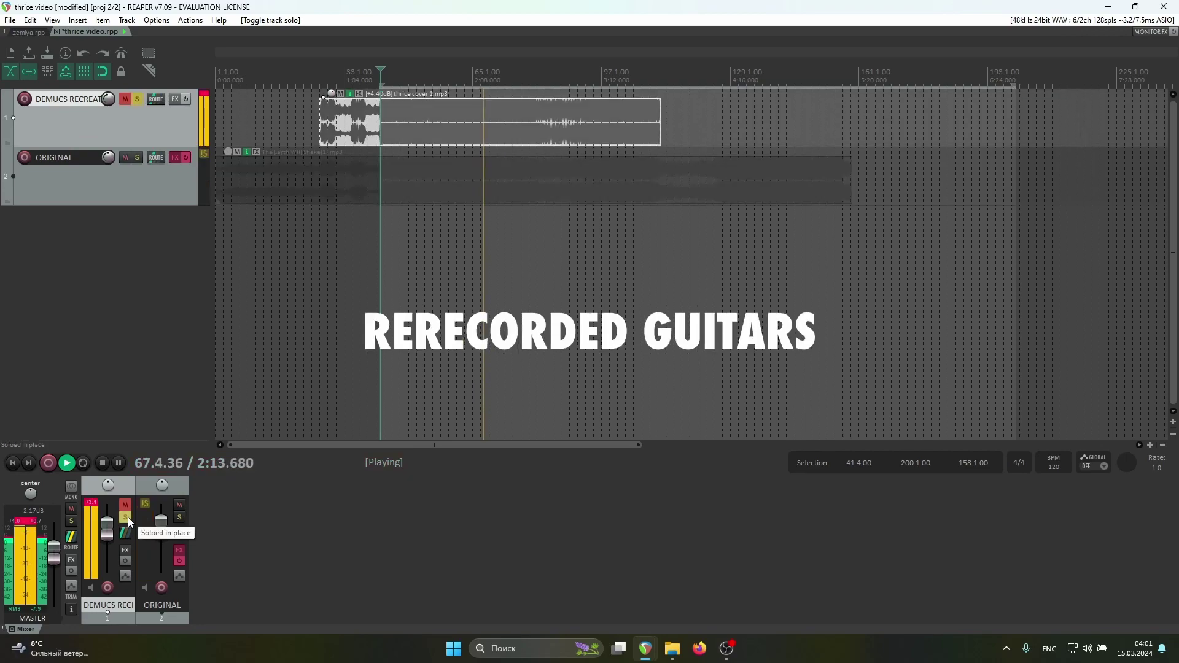
click(128, 517)
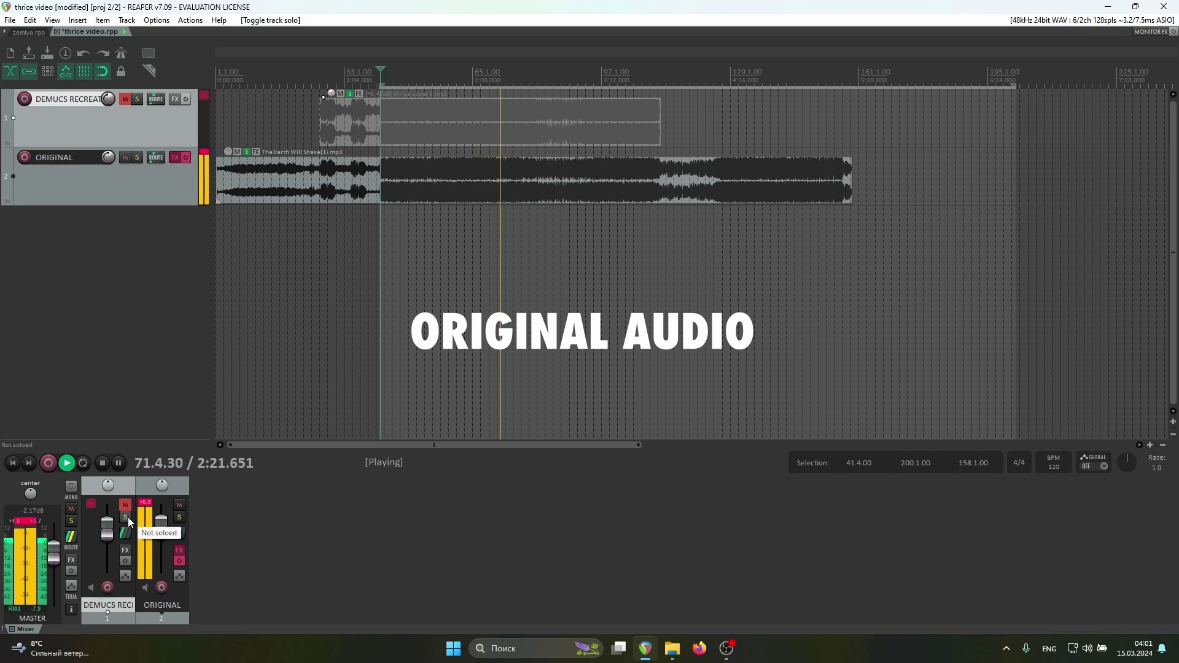
click(127, 518)
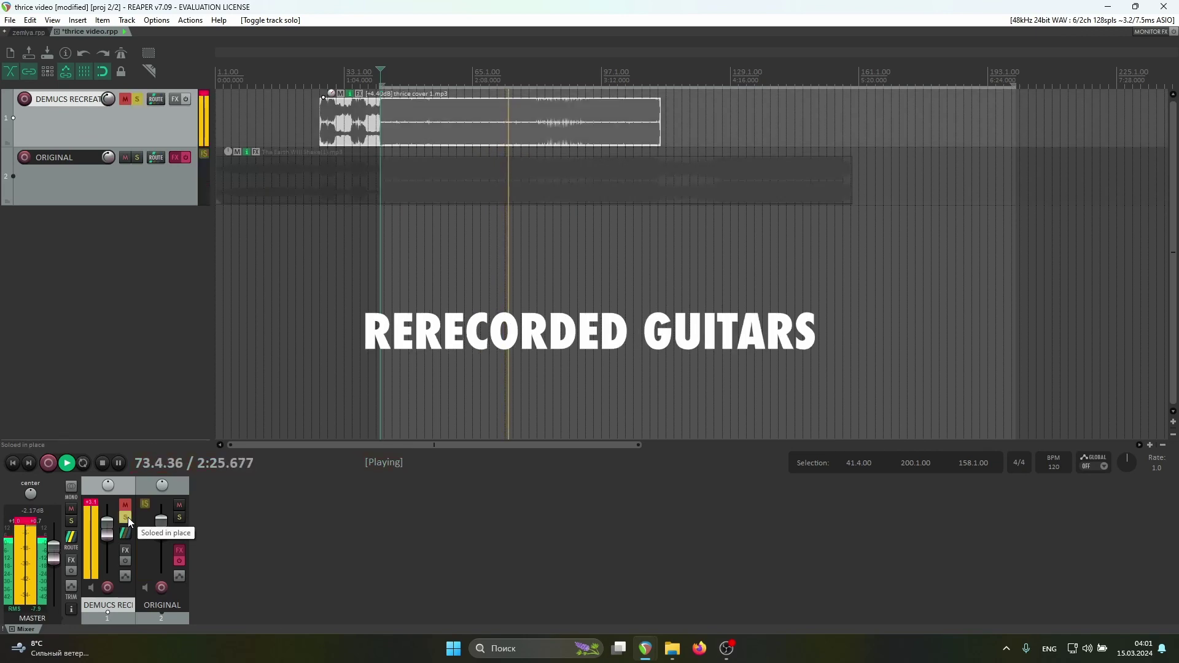
click(126, 518)
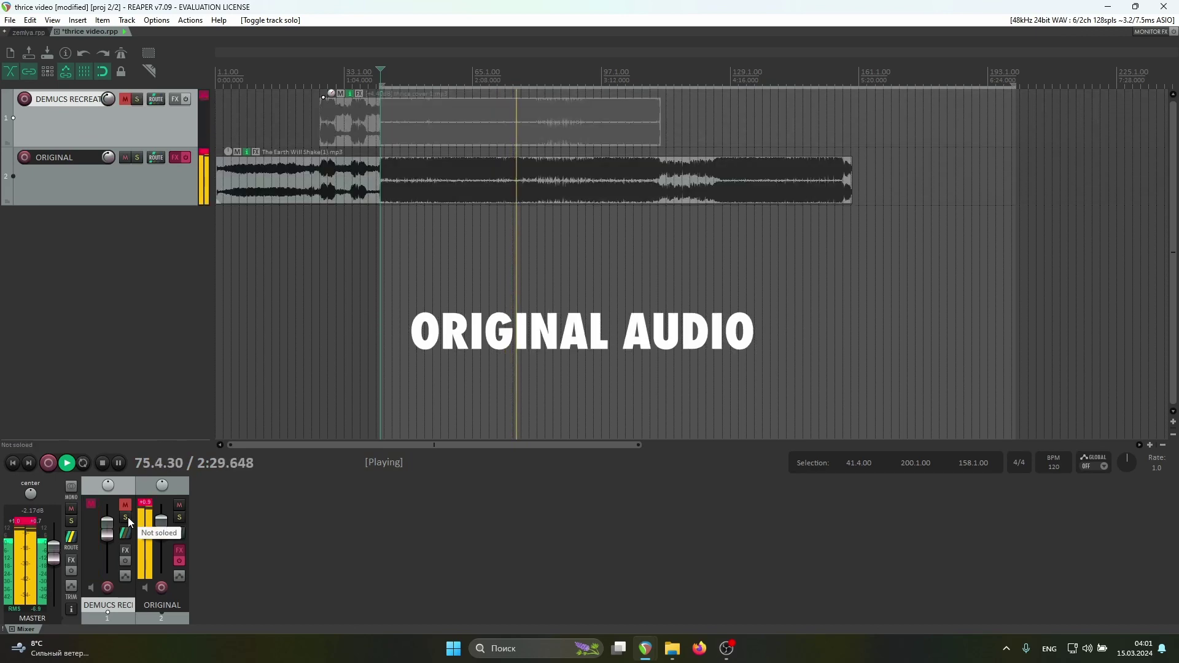
click(128, 517)
click(128, 517)
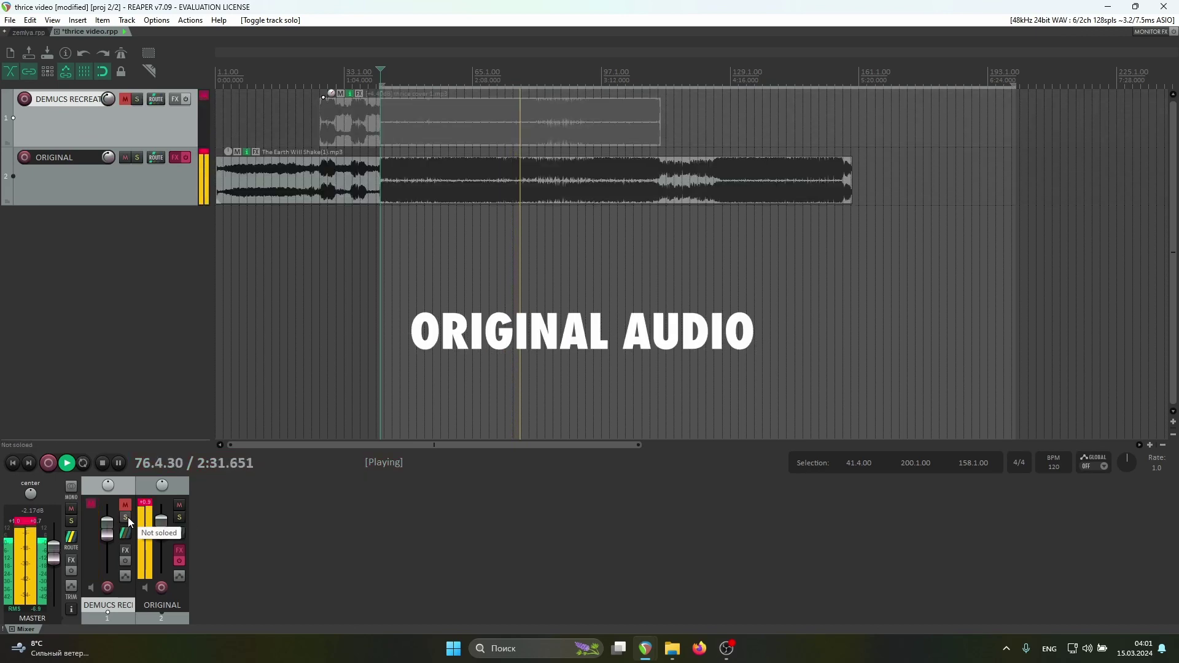
click(128, 517)
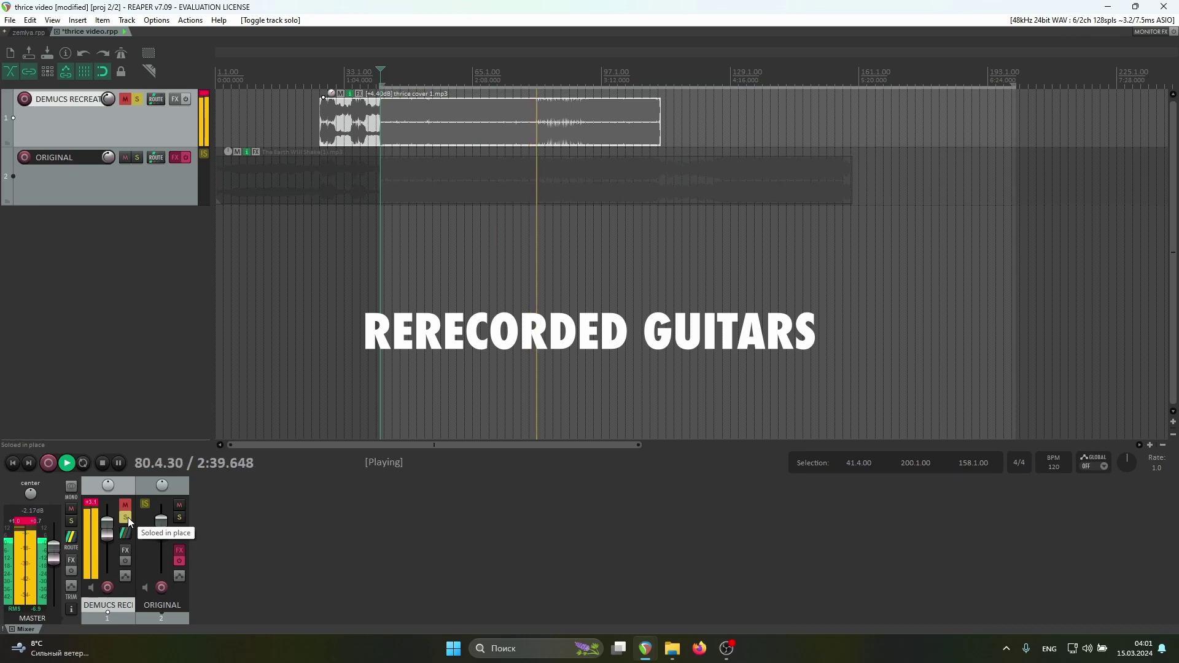
click(128, 517)
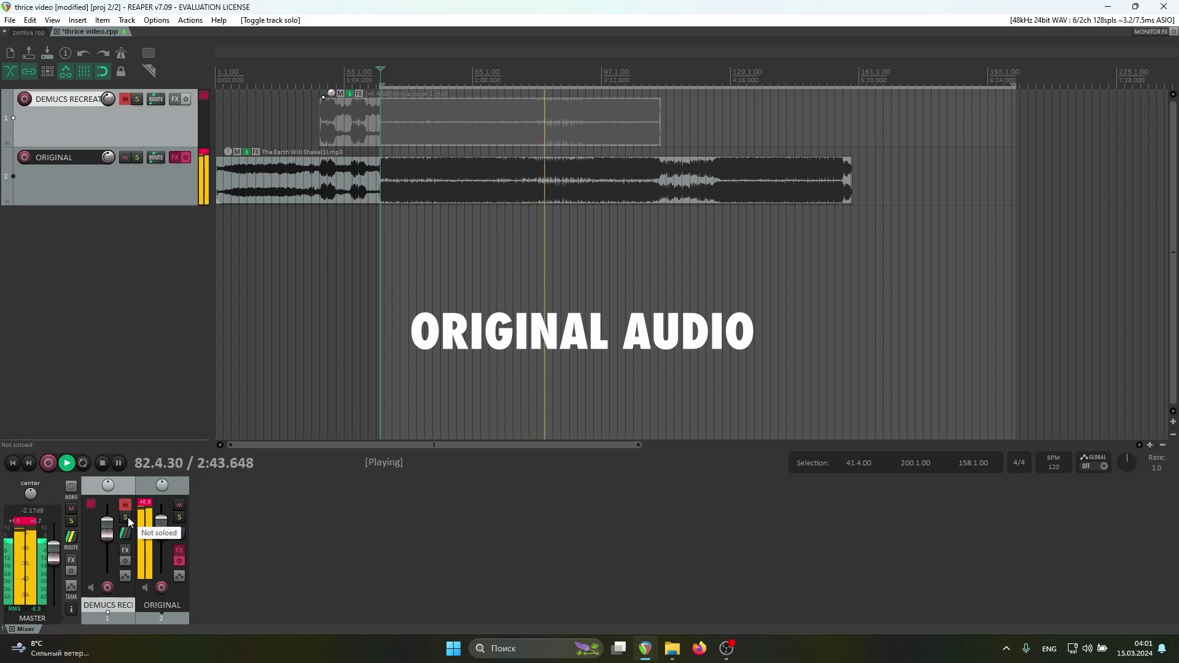
click(128, 517)
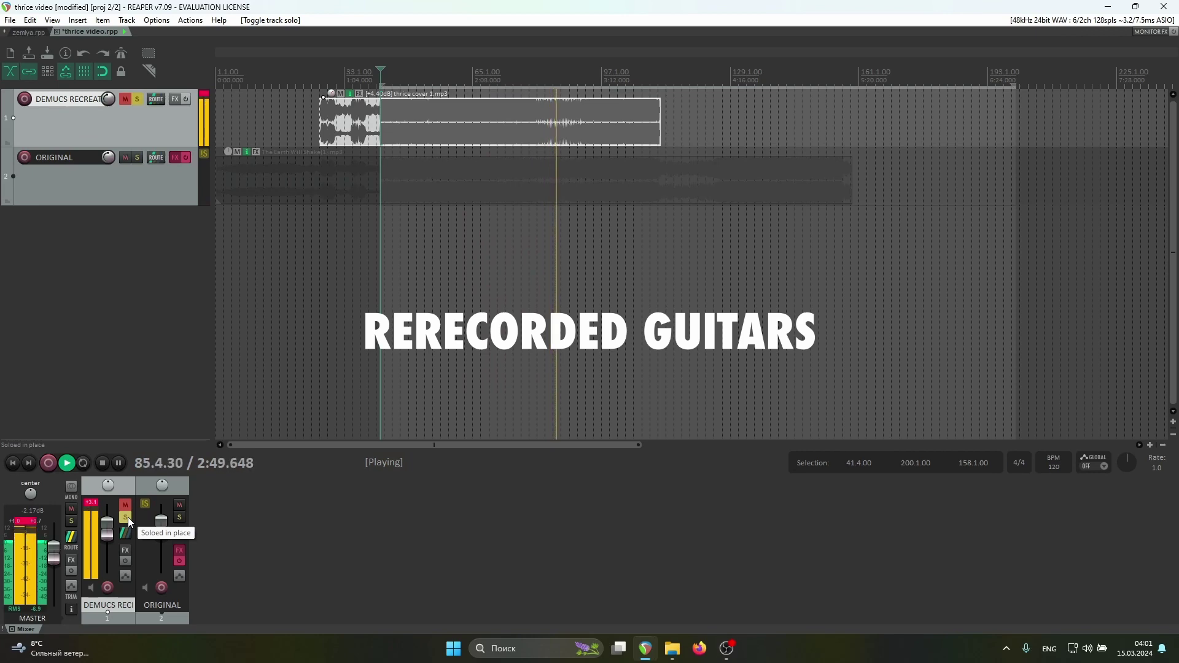
click(128, 517)
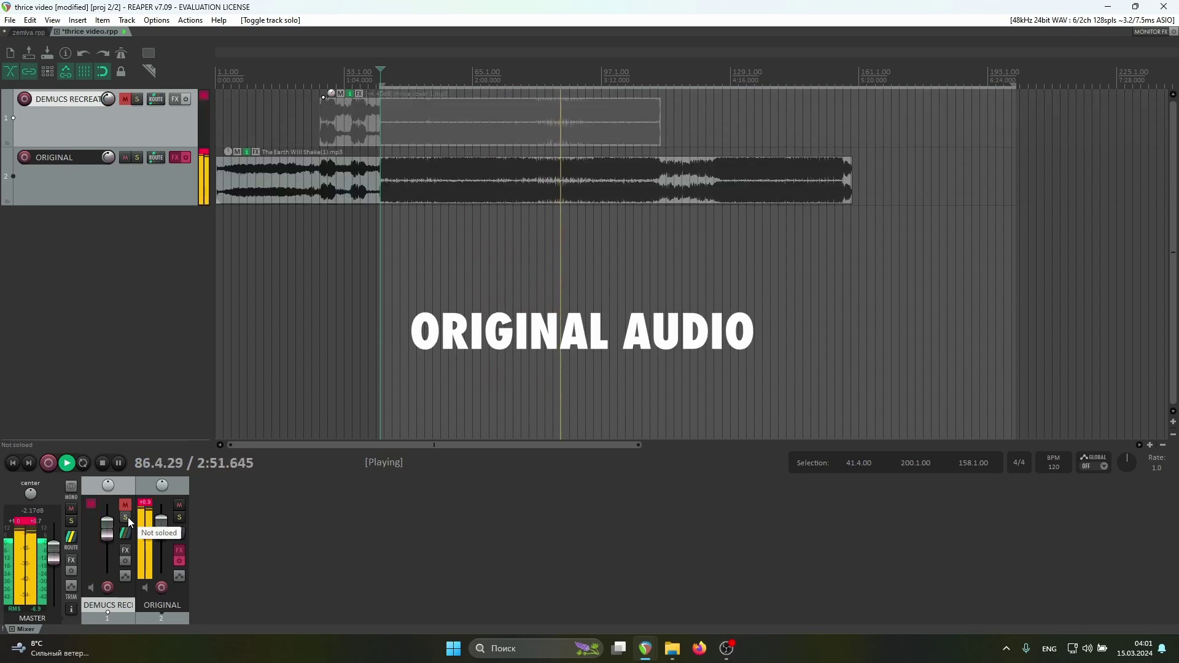
click(128, 517)
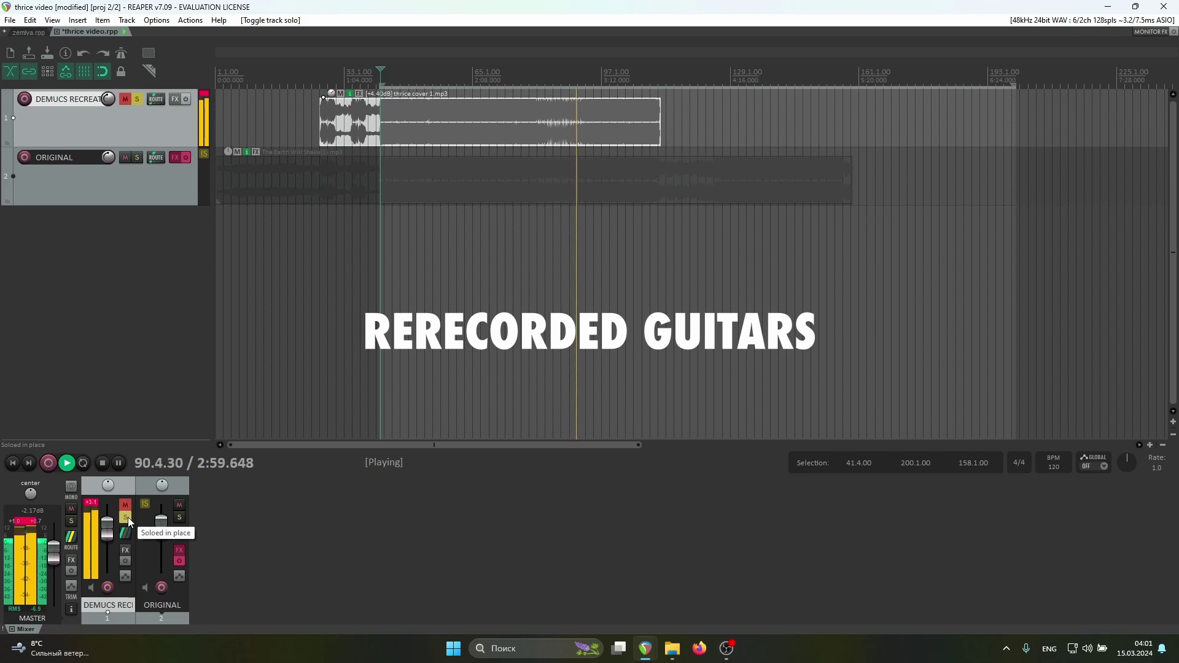
click(128, 516)
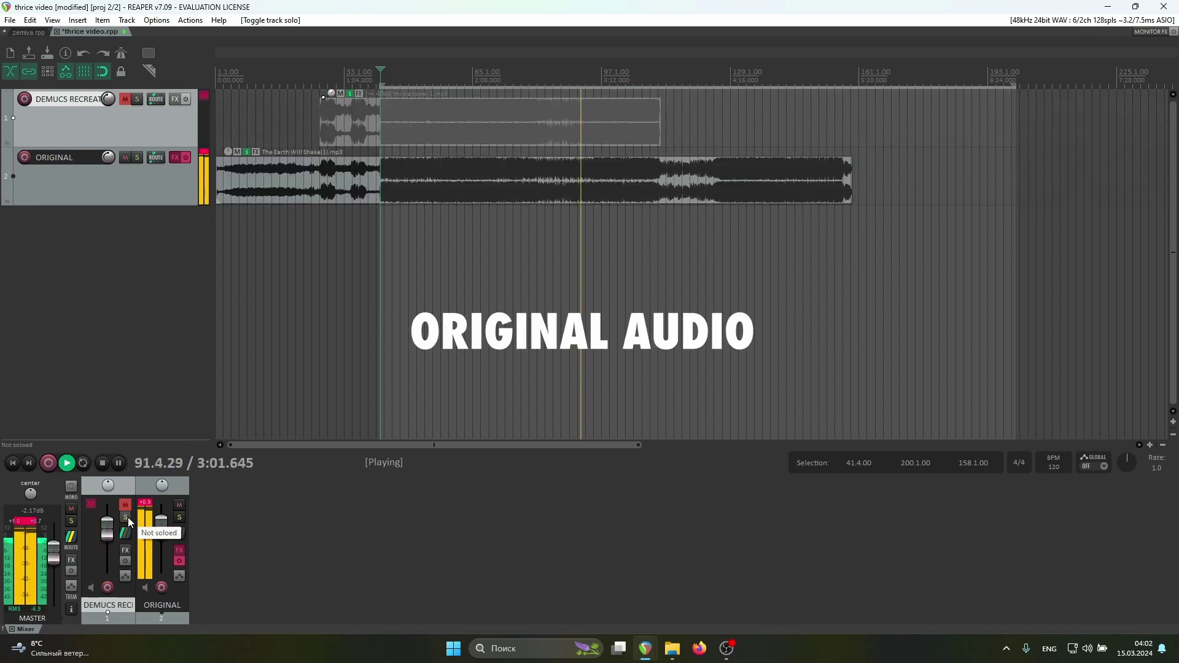
click(128, 517)
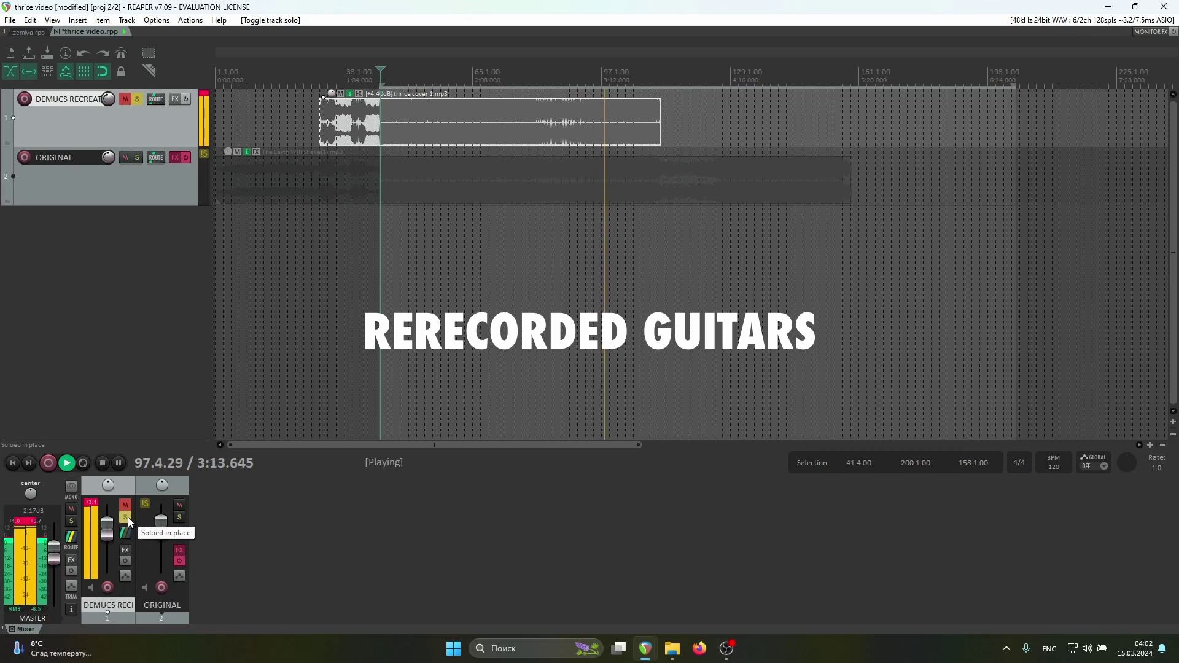
click(128, 517)
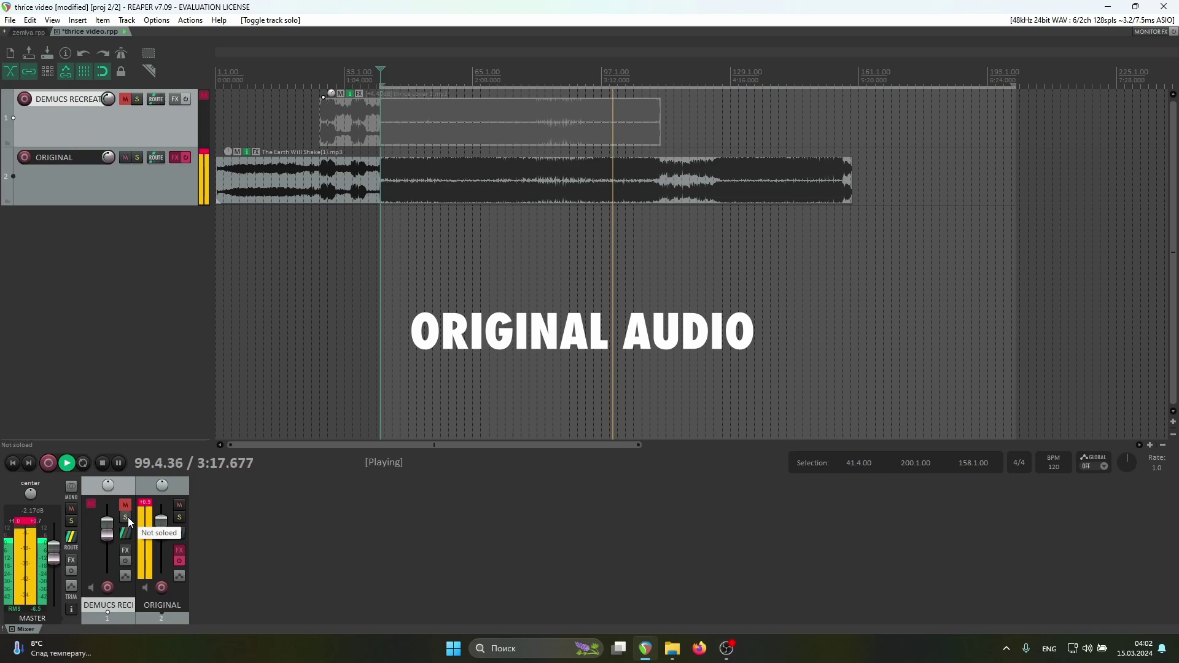
click(128, 517)
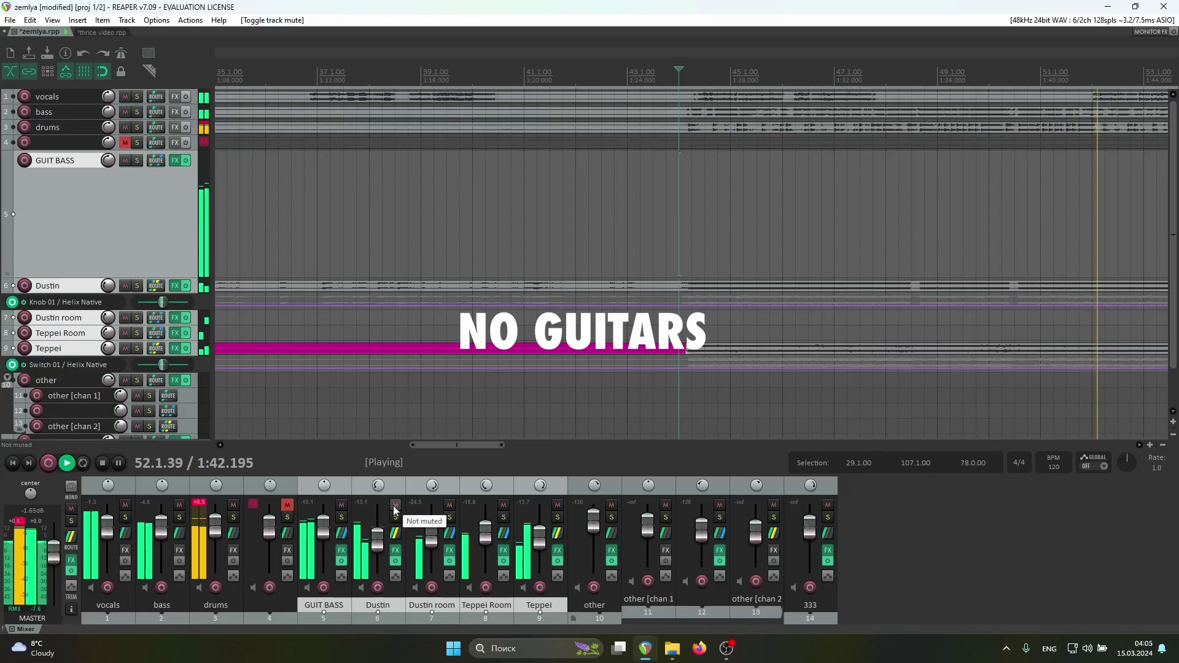
Toggle the mute on the selected guitar tracks during playback and open the GUIT BASS track's effects chain
click(396, 505)
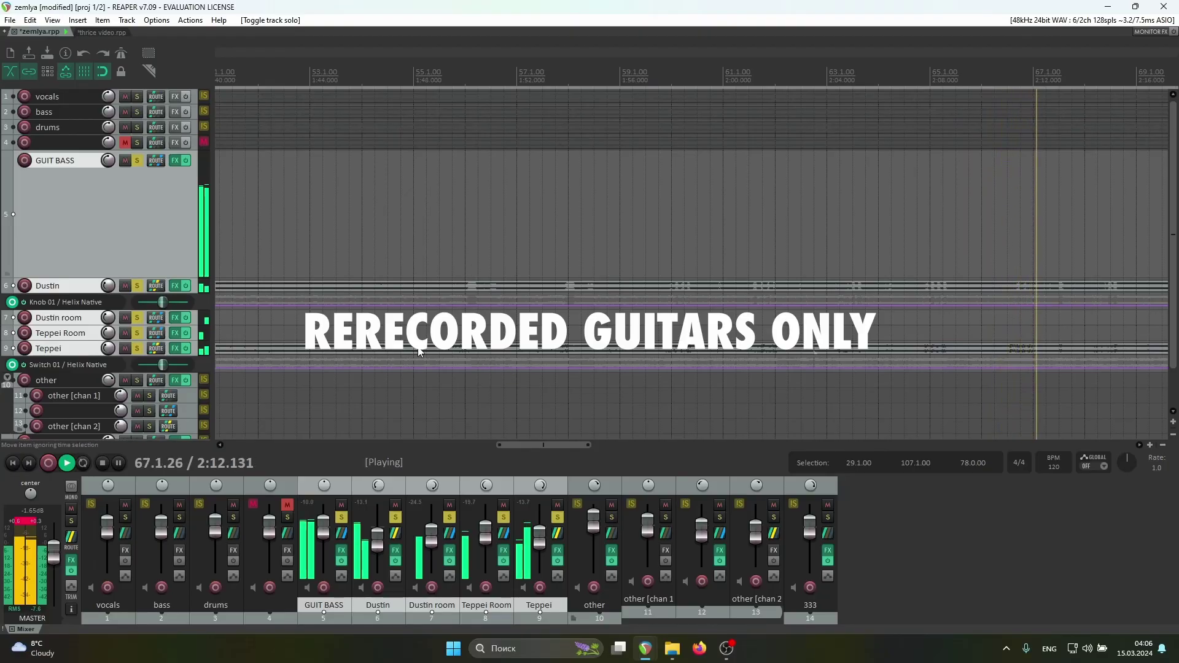
click(341, 550)
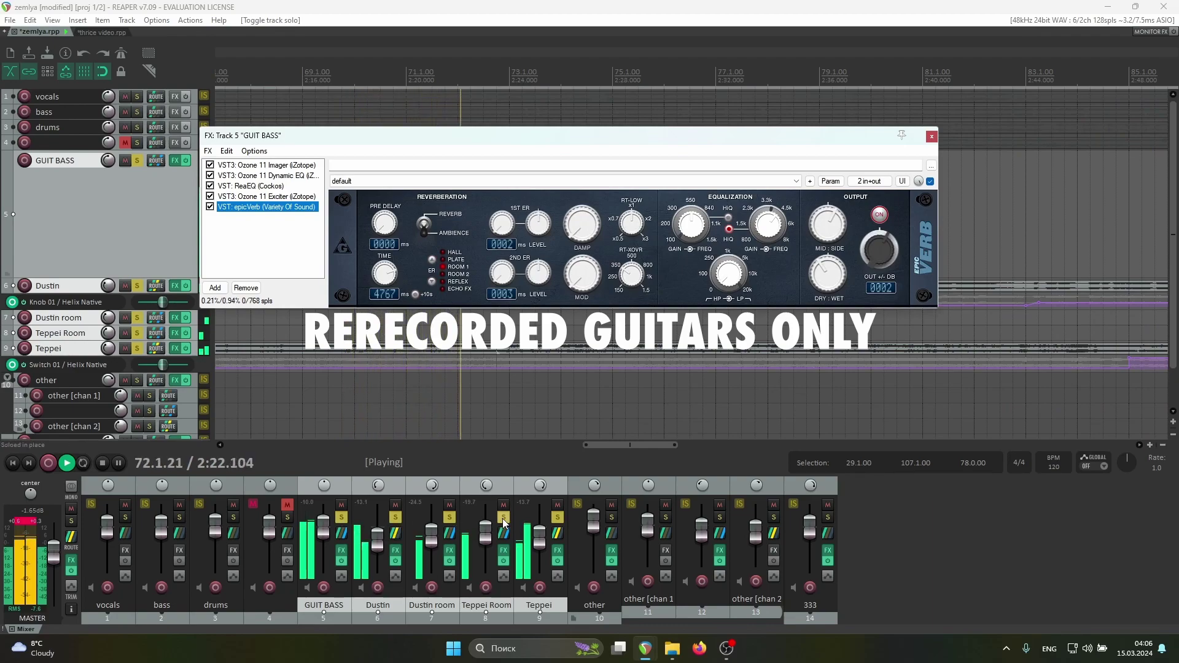
Unsolo the Teppei Room and Teppei tracks to hear the Dustin guitars alone, and close the GUIT BASS effects chain
click(557, 518)
key(Down)
key(Down)
key(Down)
key(Down)
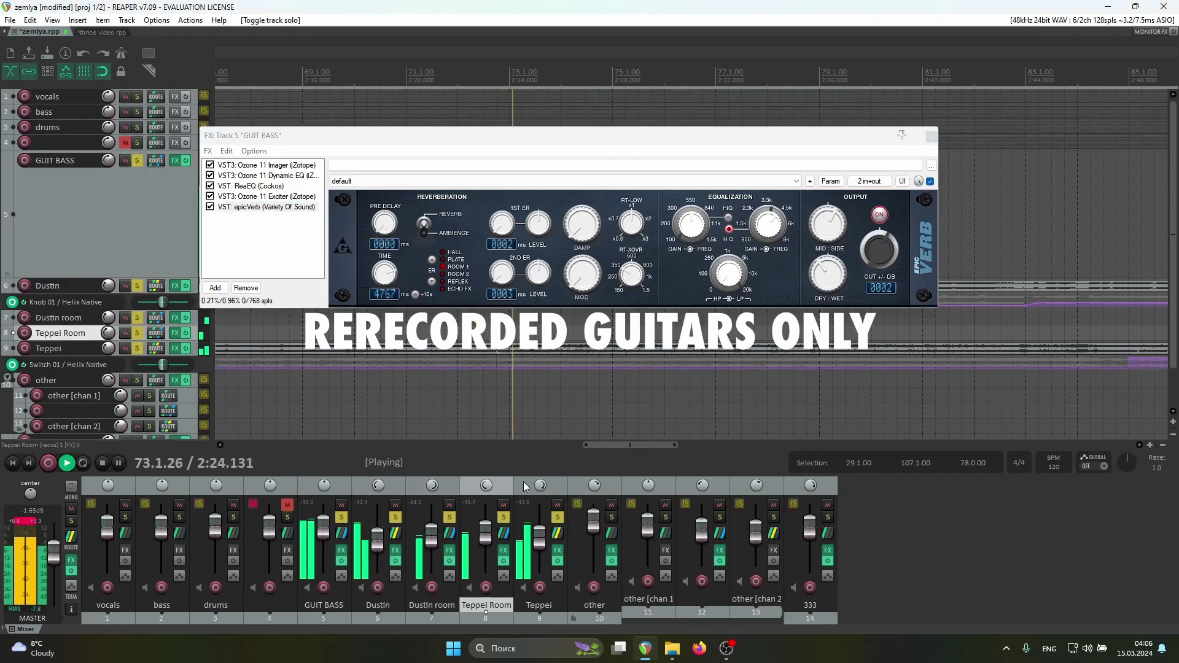
click(558, 519)
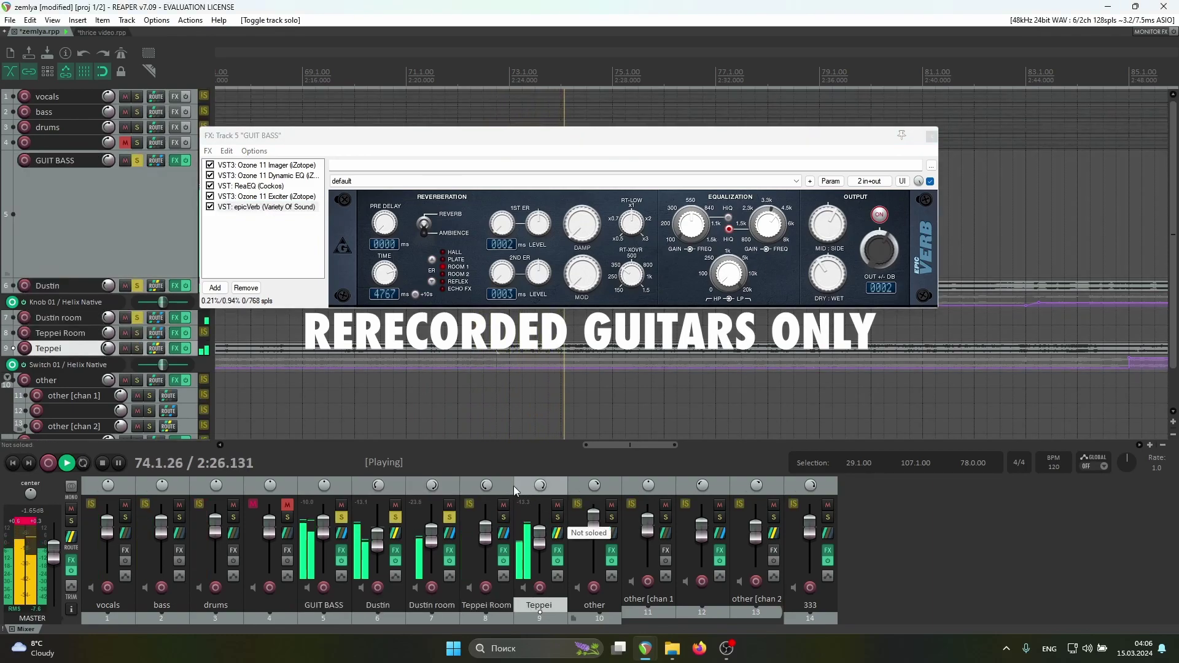
click(932, 135)
scroll(702, 242, down, 3)
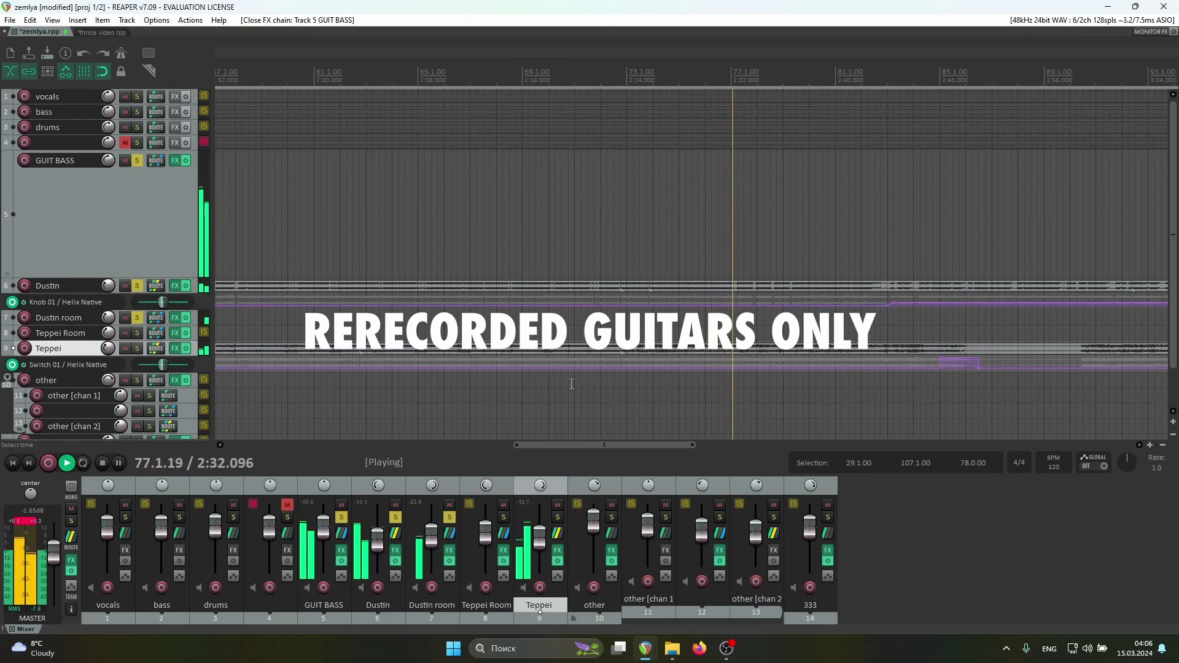
Solo the Teppei Room and Teppei tracks, and unsolo Dustin room, Dustin and GUIT BASS, to hear the Teppei guitars alone
click(504, 520)
click(558, 519)
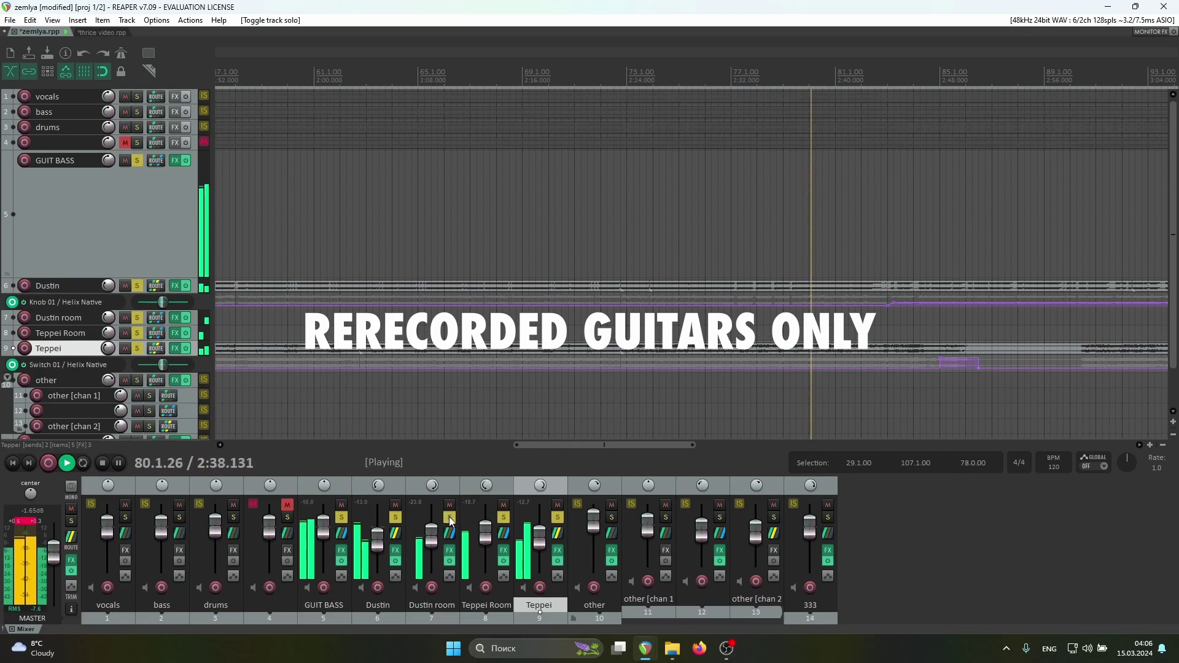
click(449, 518)
click(395, 518)
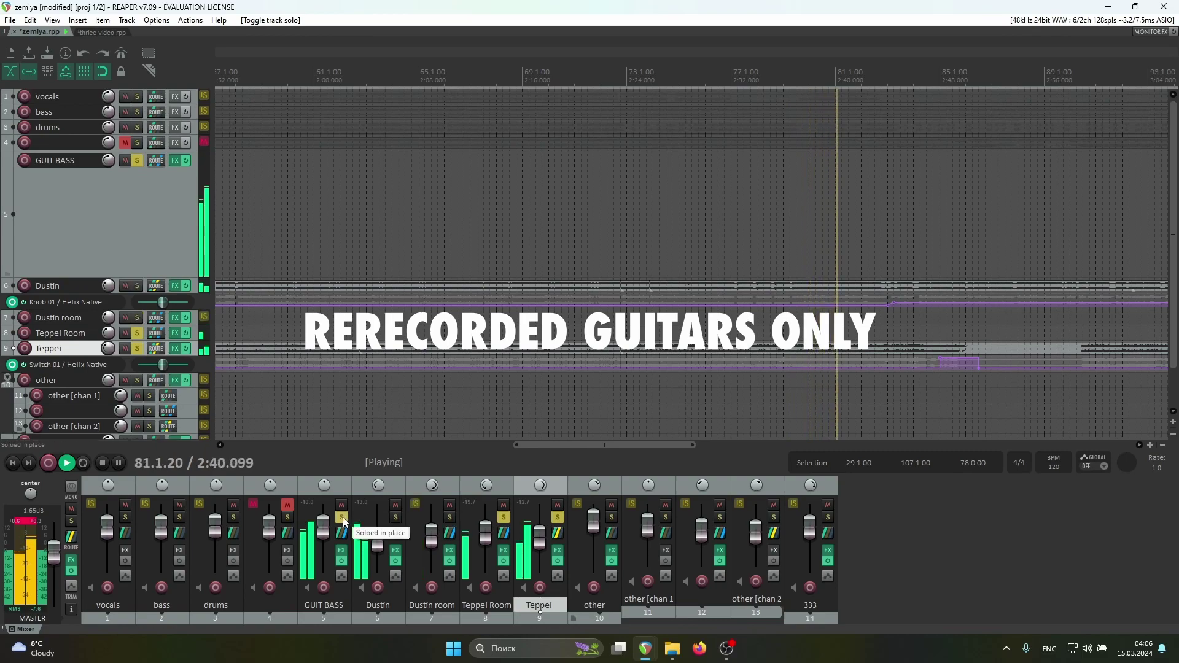
click(343, 518)
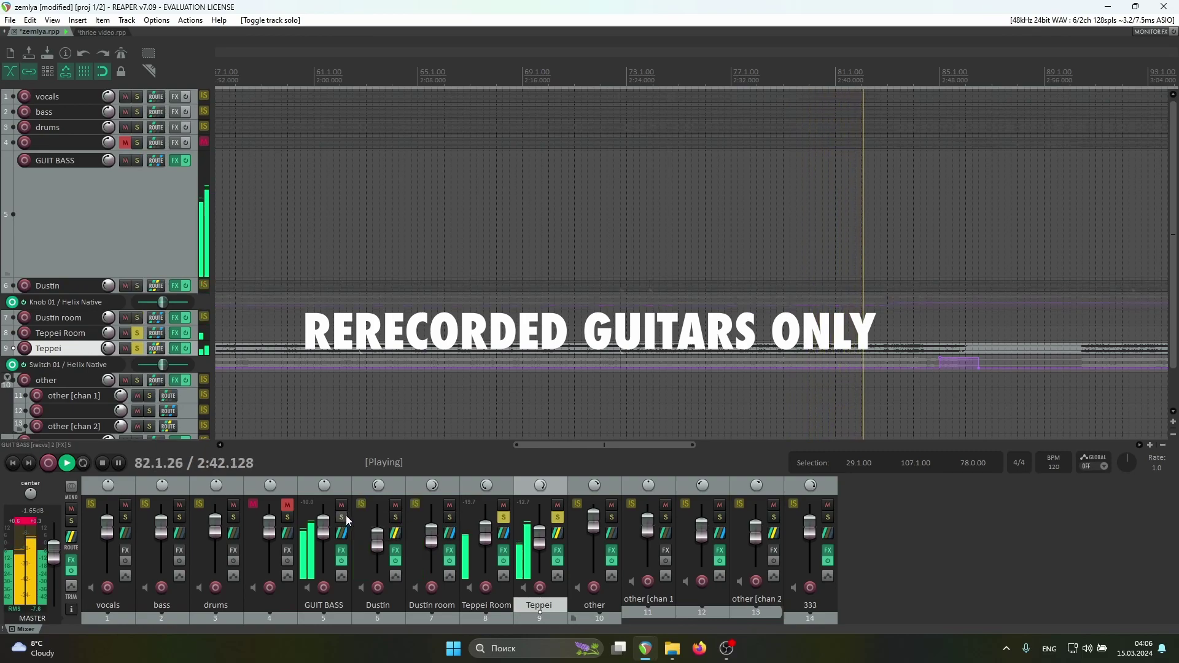
scroll(434, 375, down, 3)
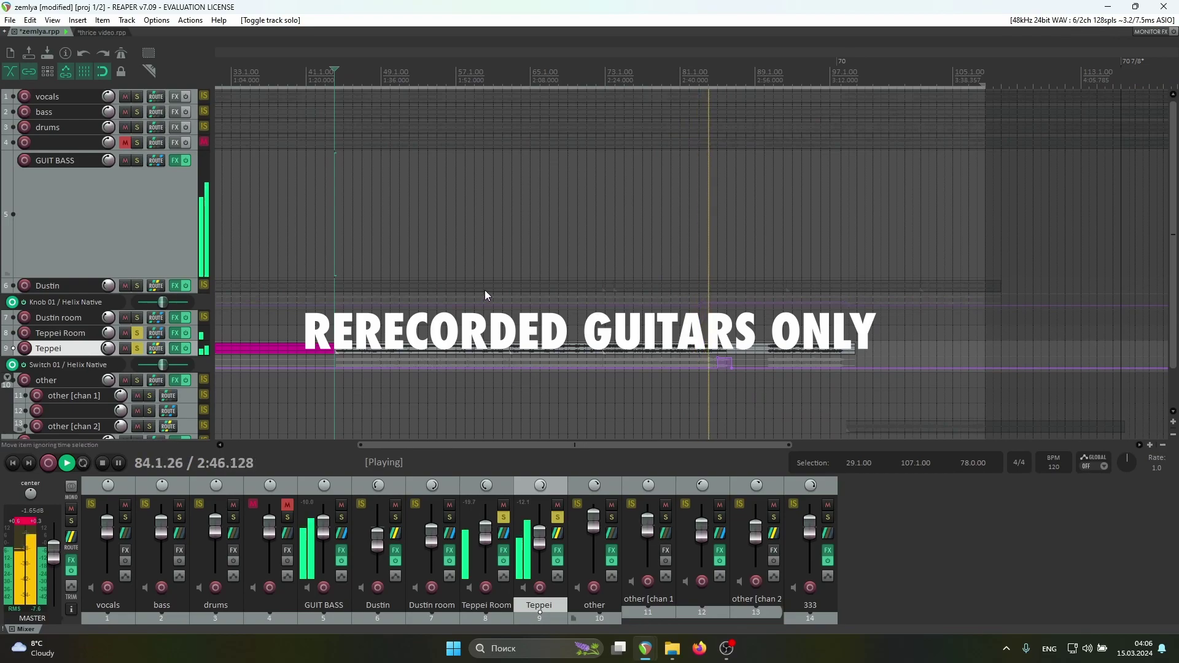
scroll(485, 291, up, 3)
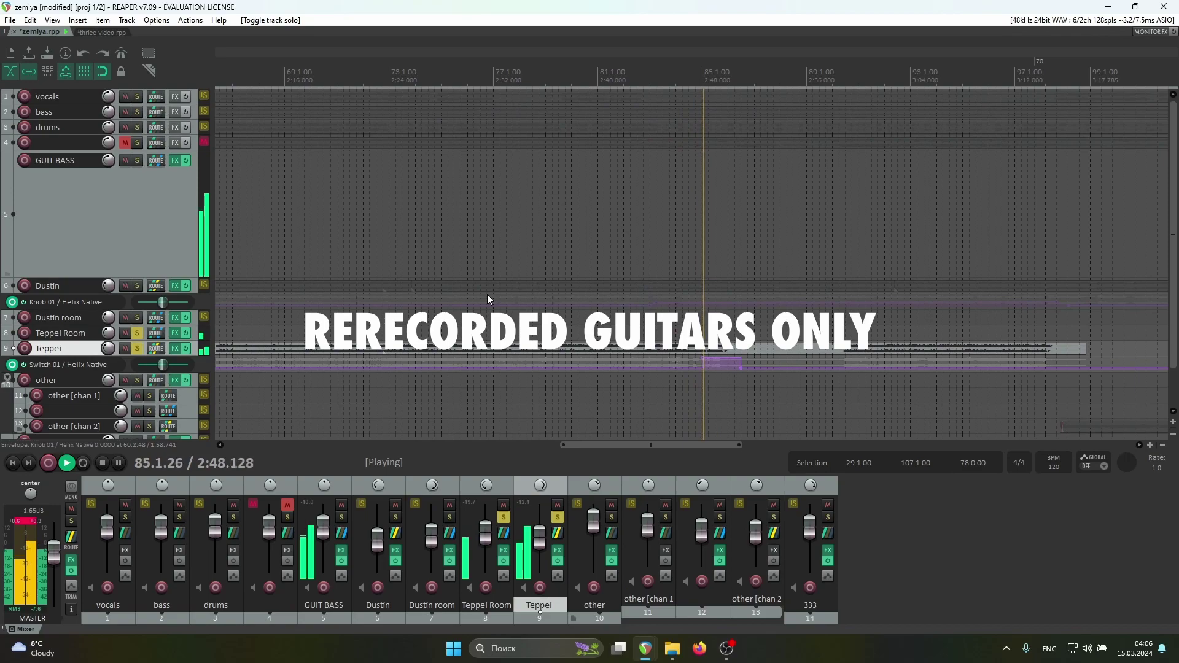